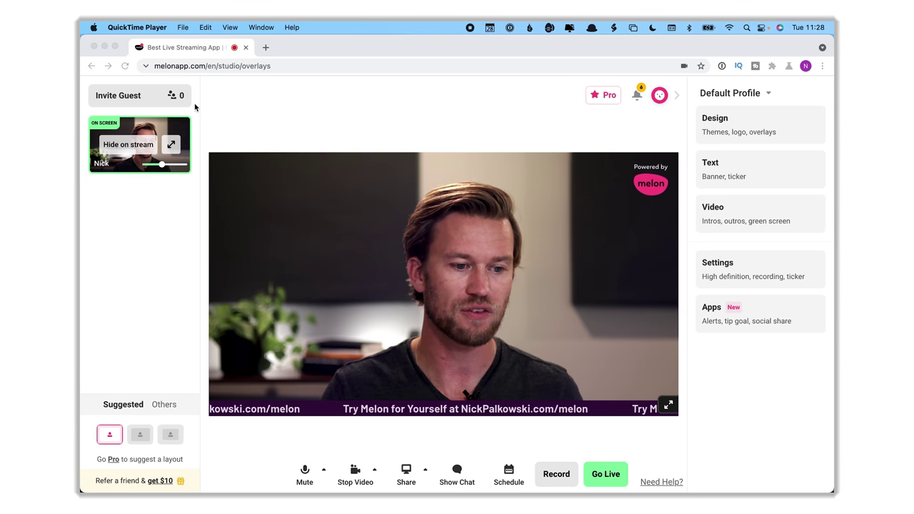
Copy the studio's guest invite link and paste it into a new blank Mail message
left_click(142, 97)
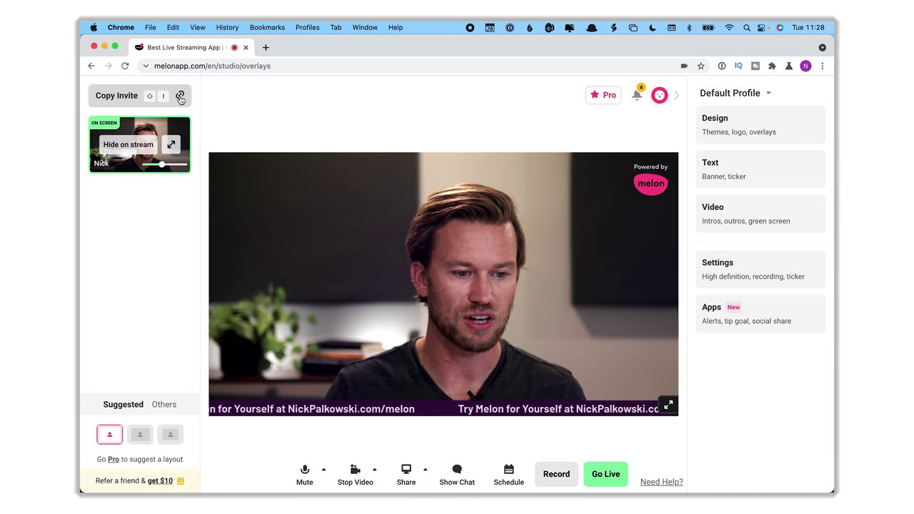
left_click(181, 96)
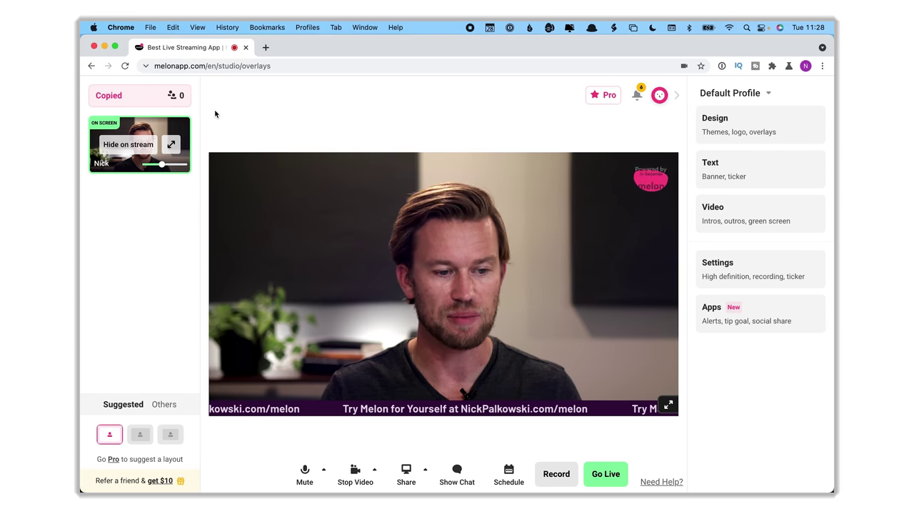
key("alt+space")
type("mai")
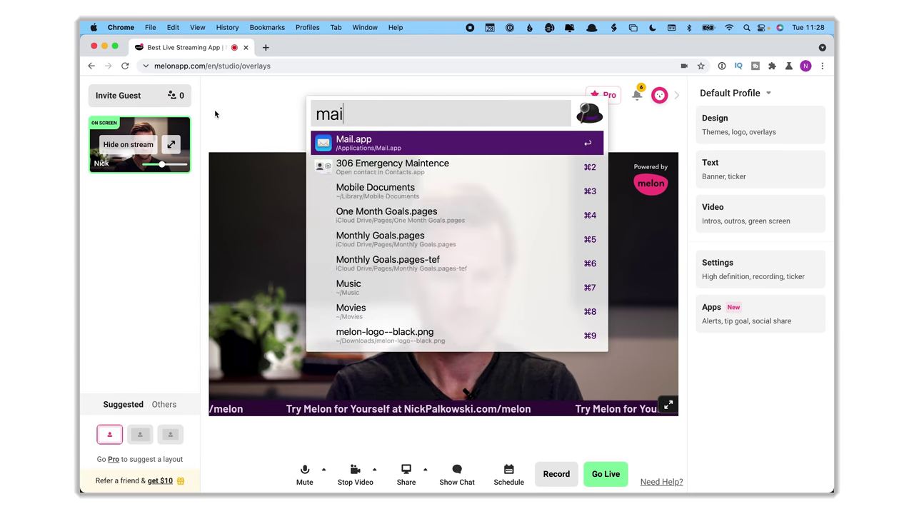
key("Return")
key("super+n")
key("super+v")
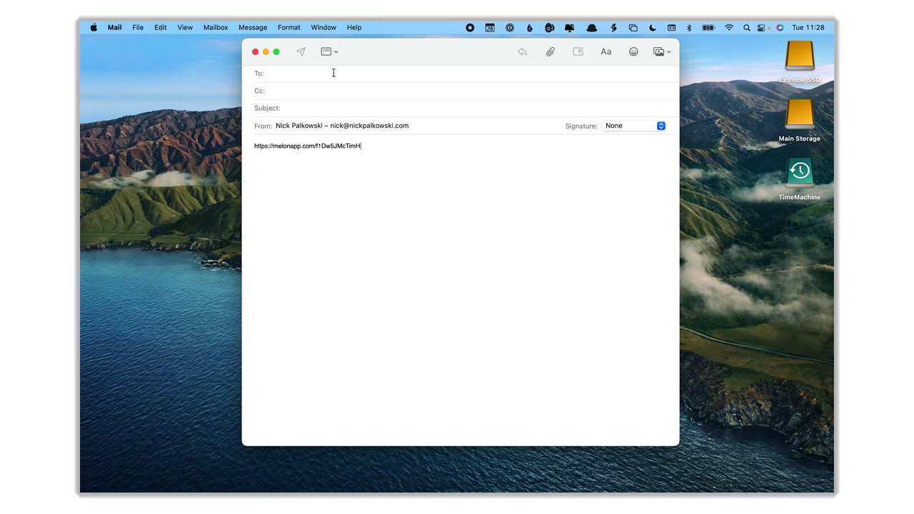
Send the link to the guest's address as 'Guest link', then open it from Mail on the iPad
type("npalkows")
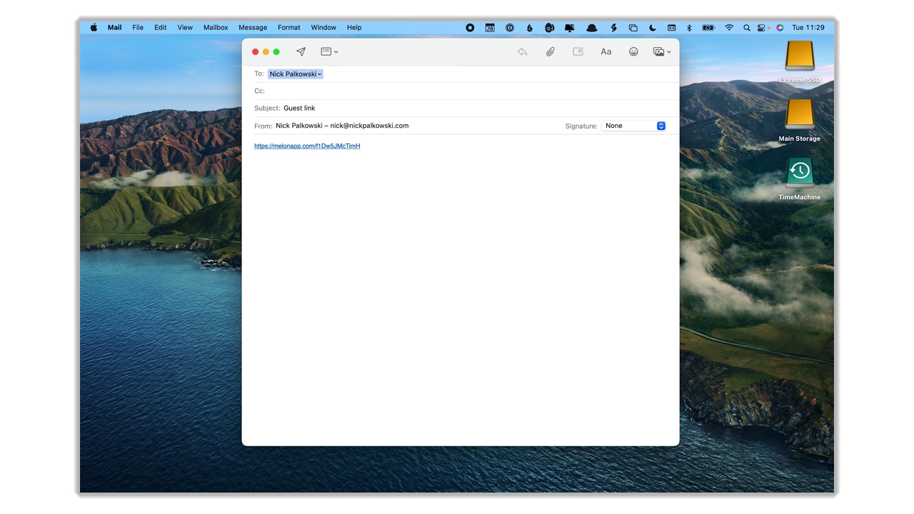
left_click(301, 52)
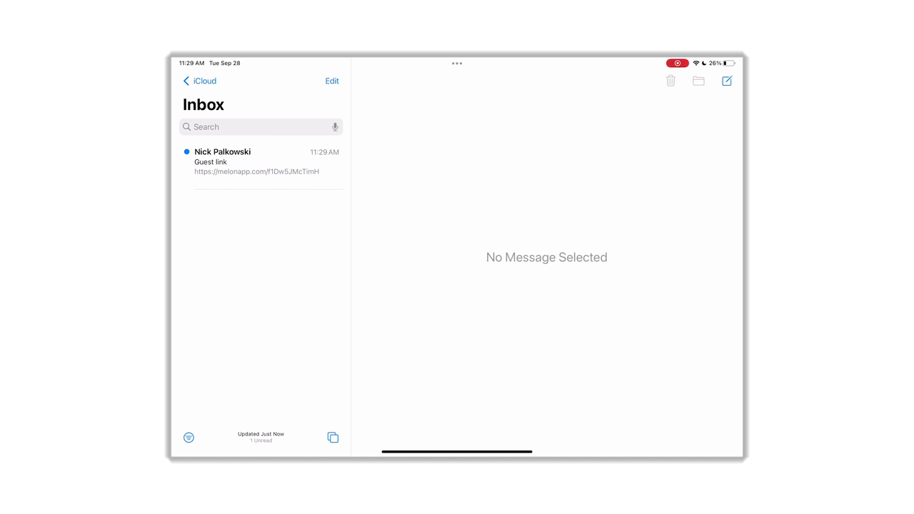
left_click(260, 161)
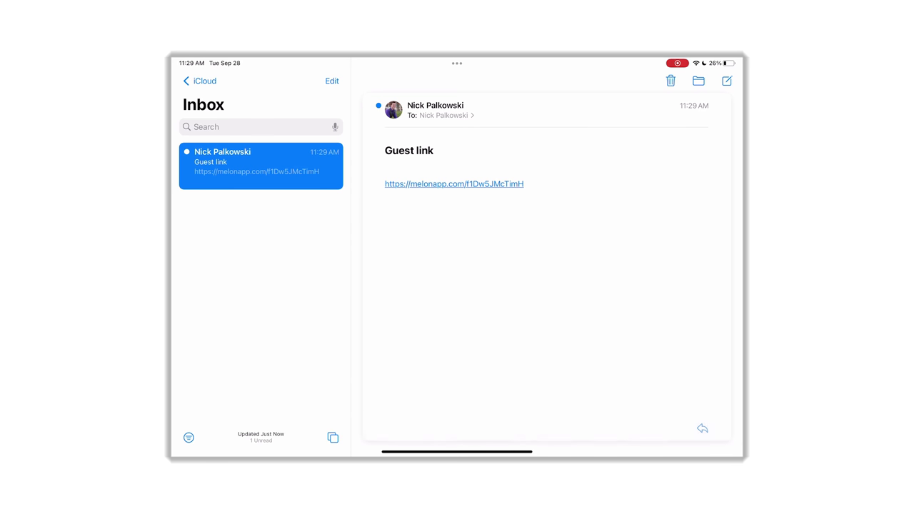
left_click(454, 183)
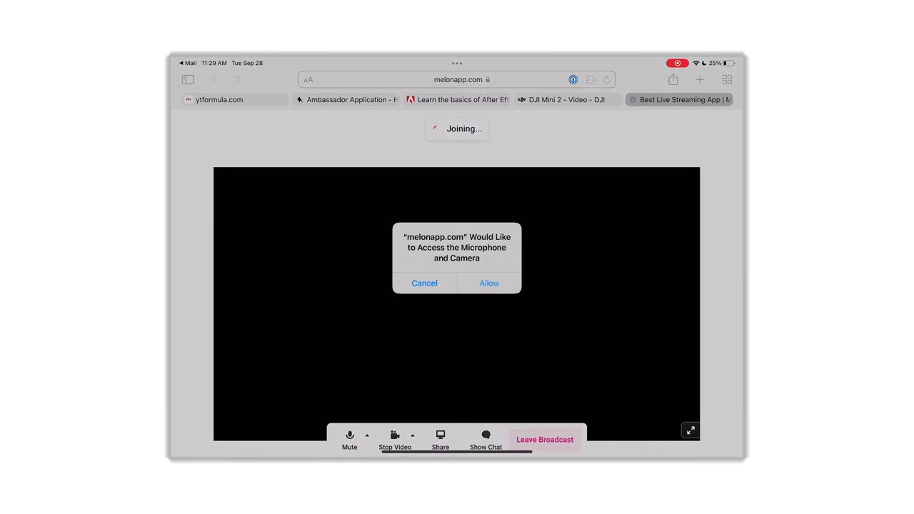
On the iPad, allow microphone and camera access and enter the guest's display name
left_click(489, 283)
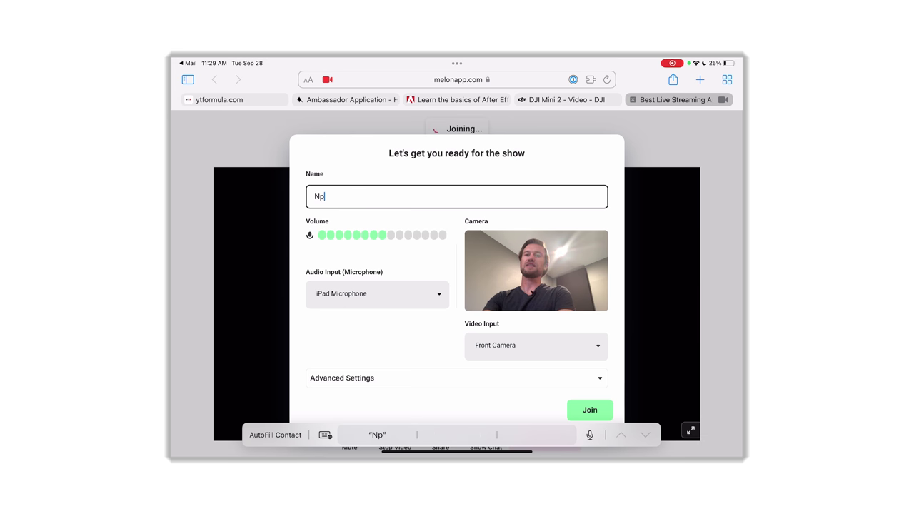
type("alkowski")
key("super+a")
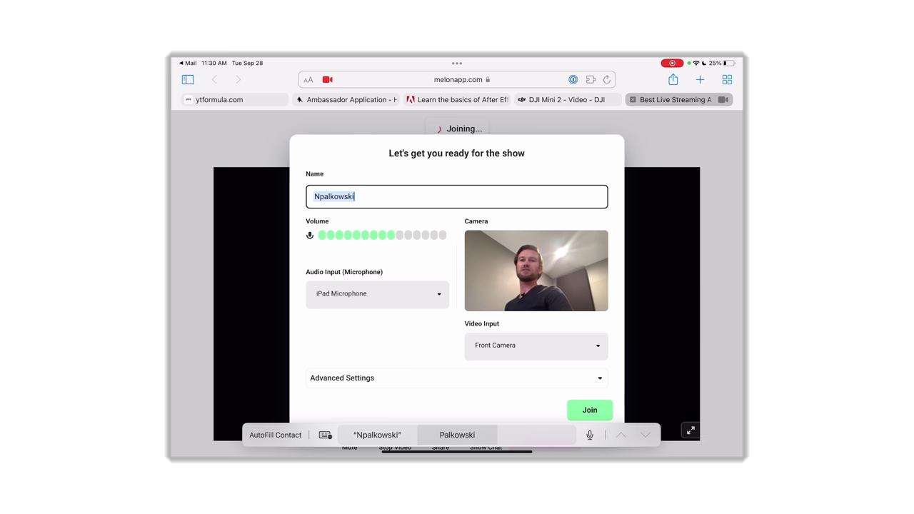
left_click(456, 434)
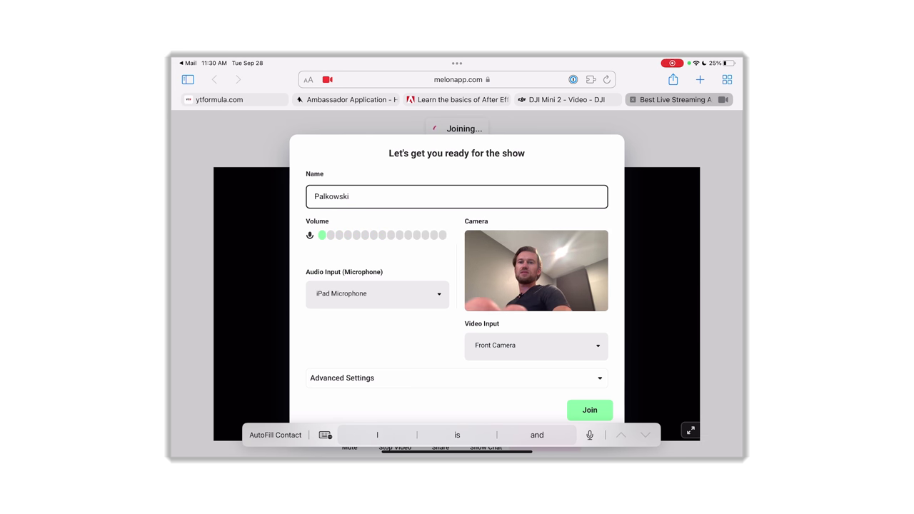
left_click(377, 293)
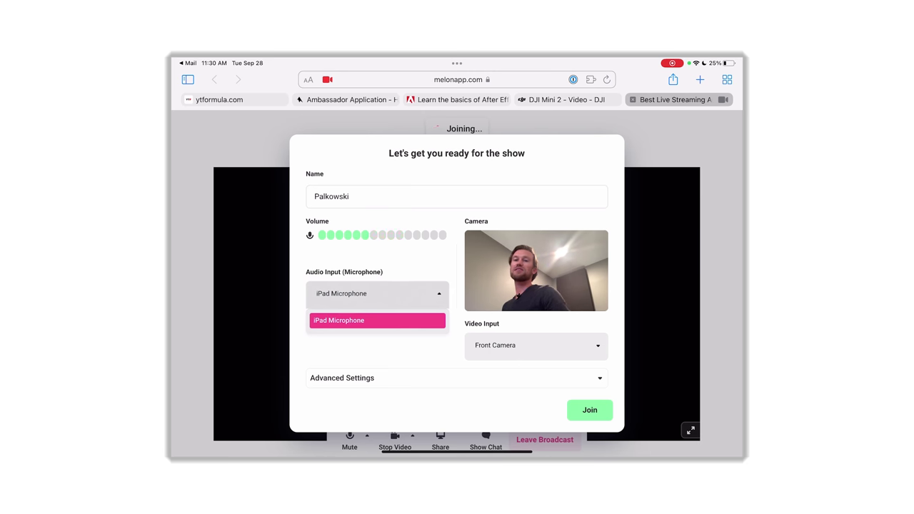
Keep iPad Microphone as audio input and try the back camera before returning to Front Camera
left_click(367, 318)
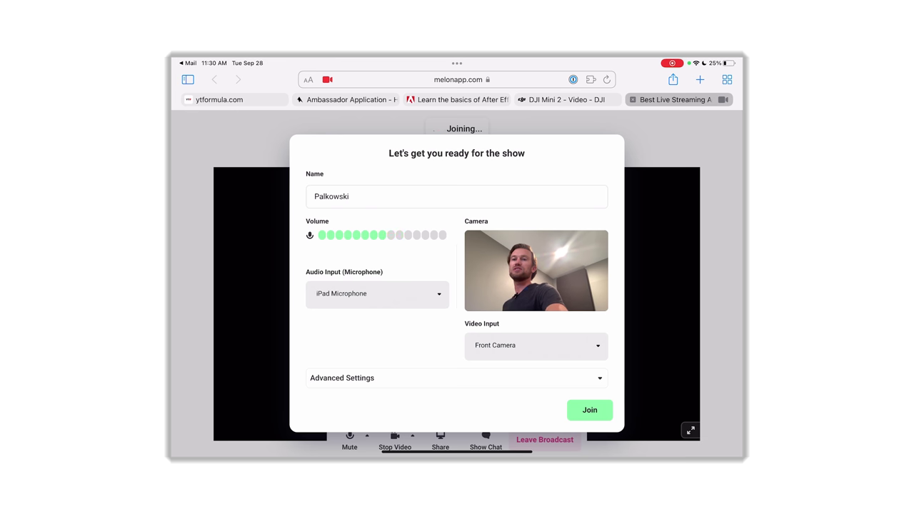
left_click(535, 345)
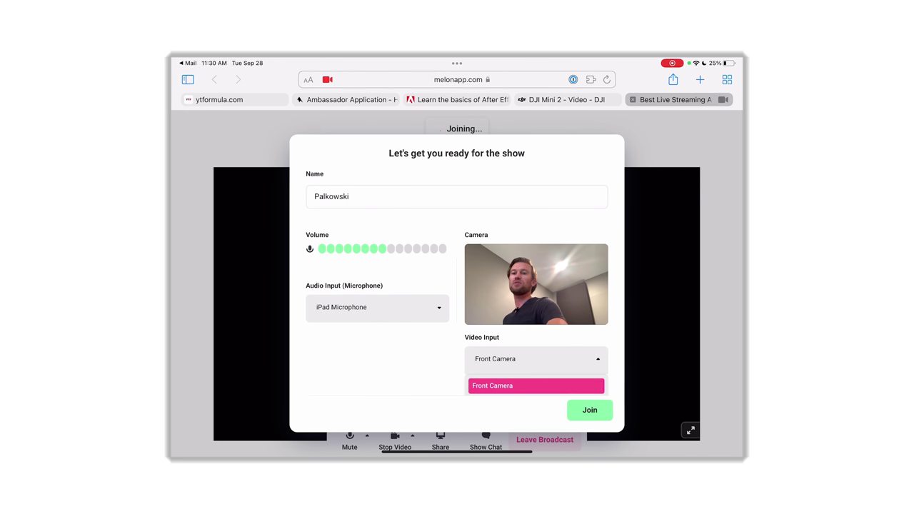
scroll(457, 271, "down", 1)
left_click(490, 361)
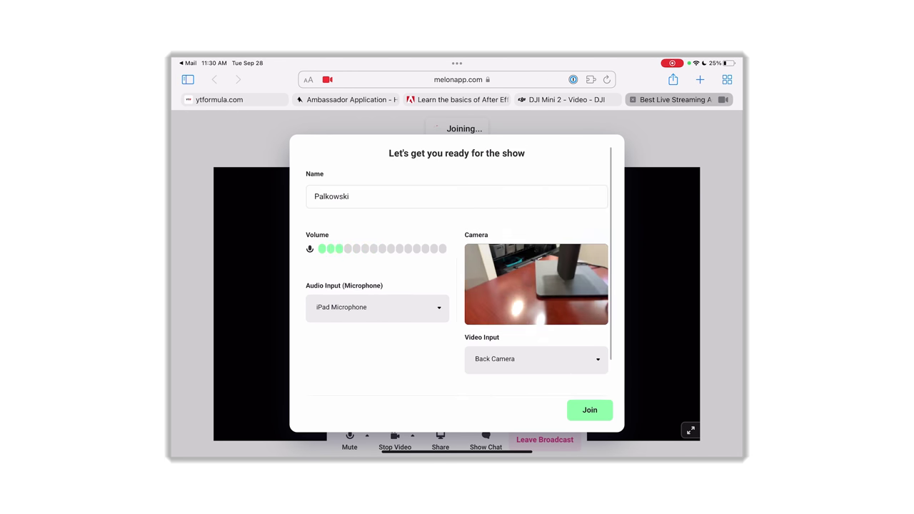
left_click(535, 359)
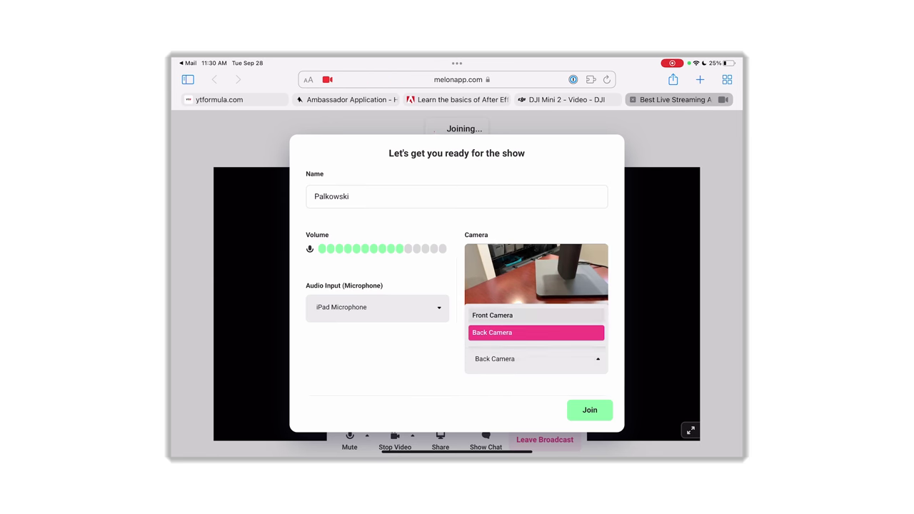
left_click(492, 316)
Set the camera resolution to High Resolution (720p @ 30fps) and join the broadcast
scroll(457, 286, "down", 2)
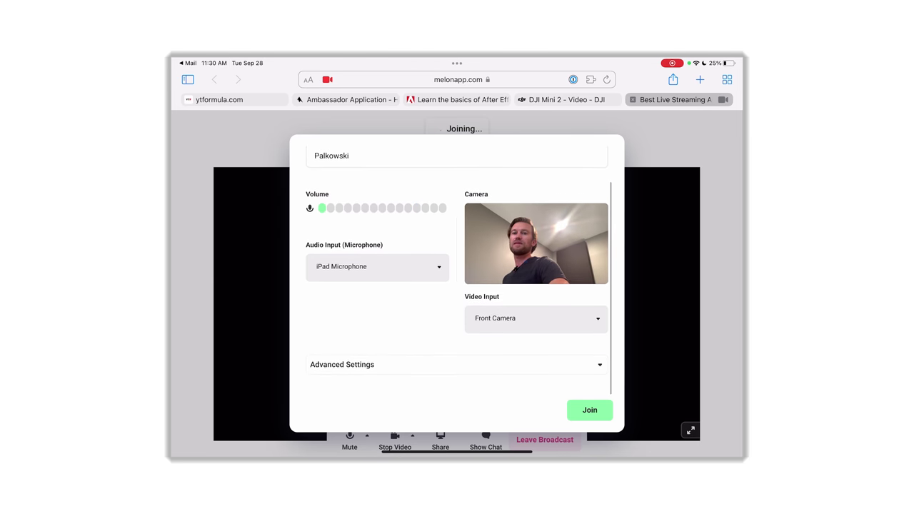
left_click(342, 364)
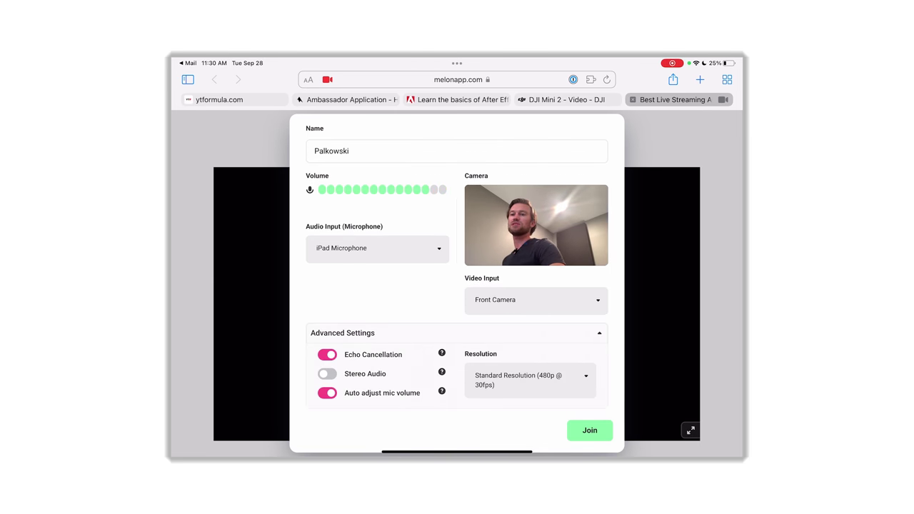
left_click(529, 379)
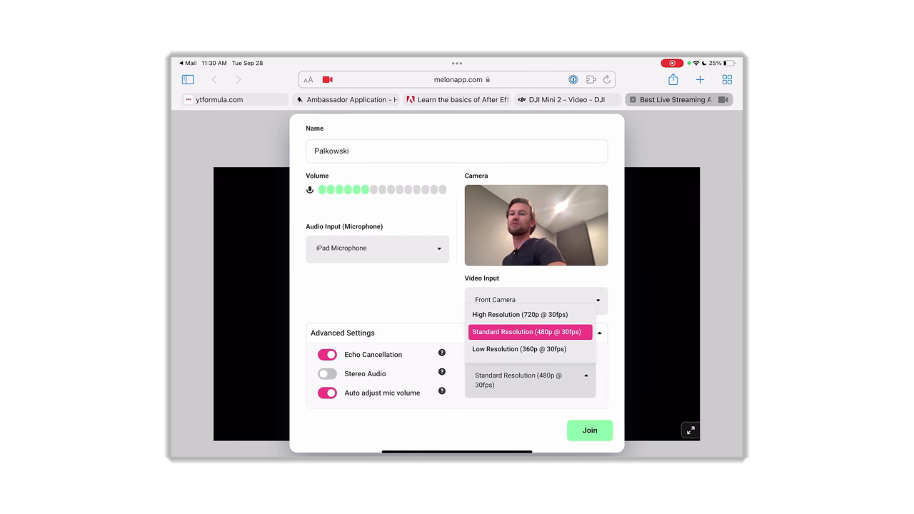
left_click(519, 314)
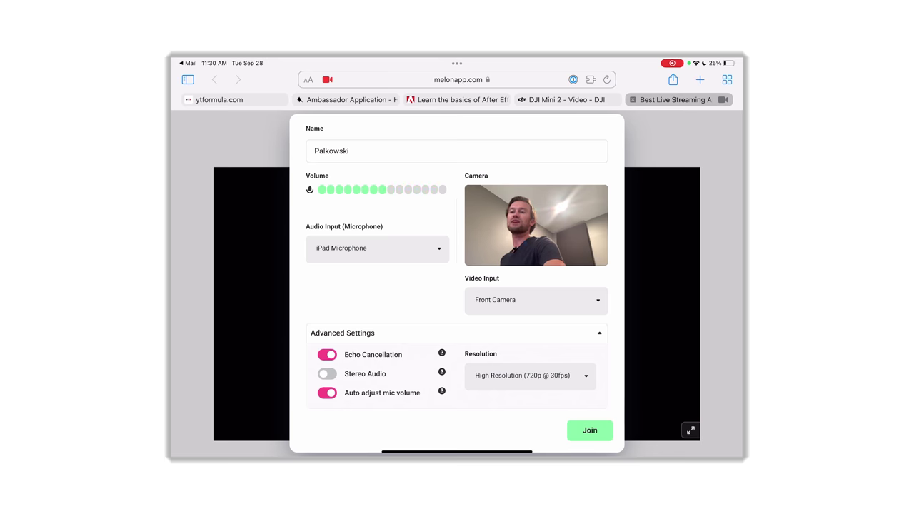
left_click(590, 429)
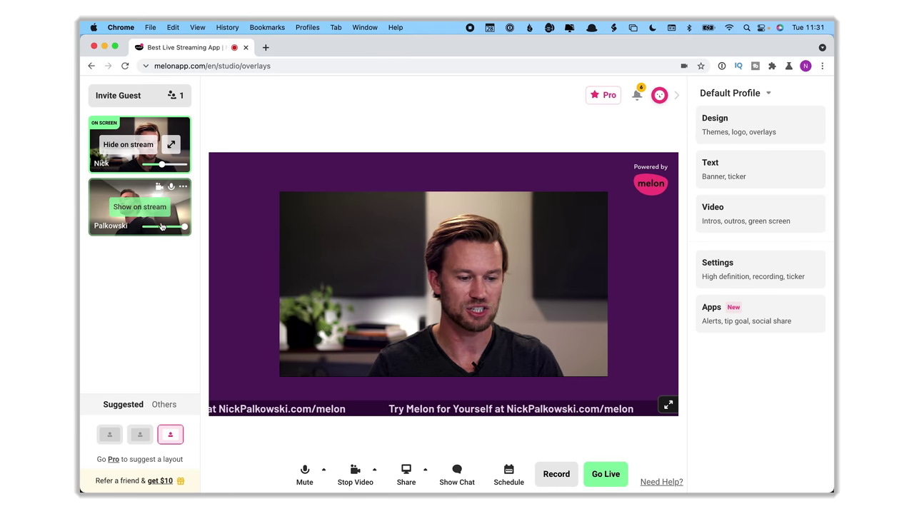
Toggle the guest's camera off and back on, then show the guest on stream
left_click(160, 187)
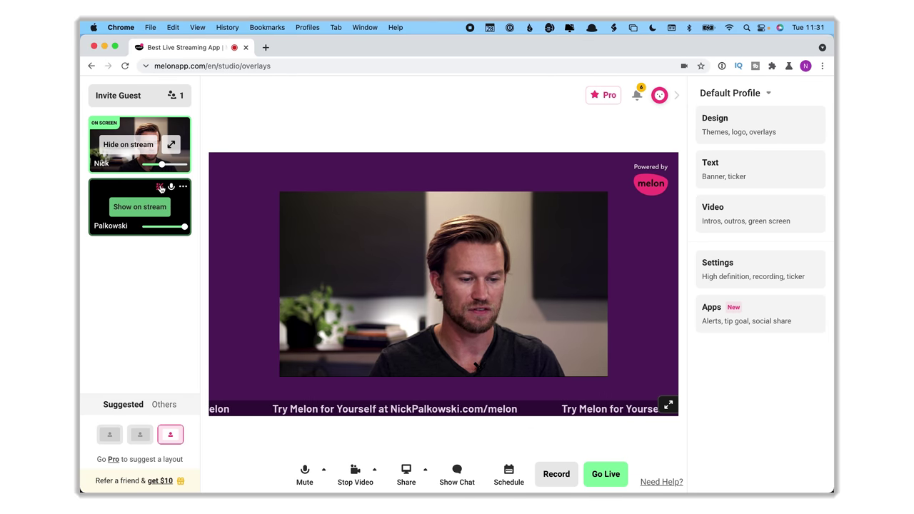
left_click(160, 187)
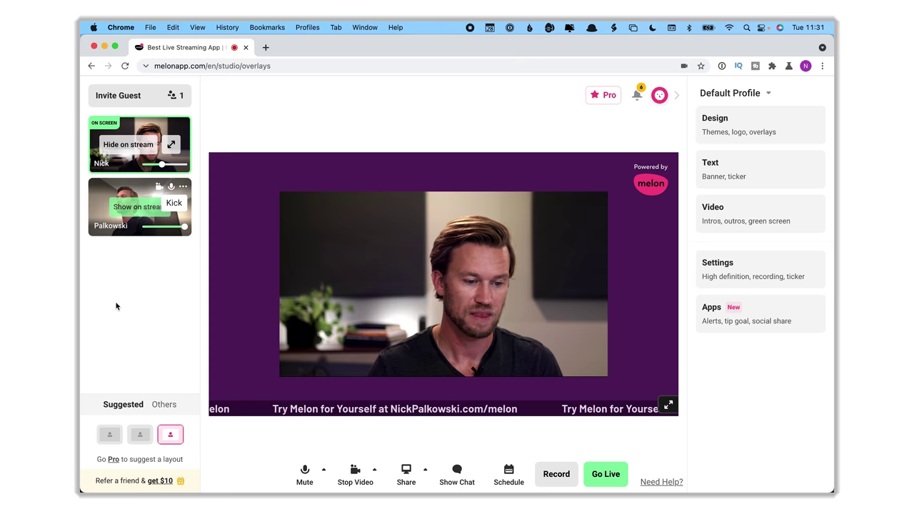
left_click(118, 212)
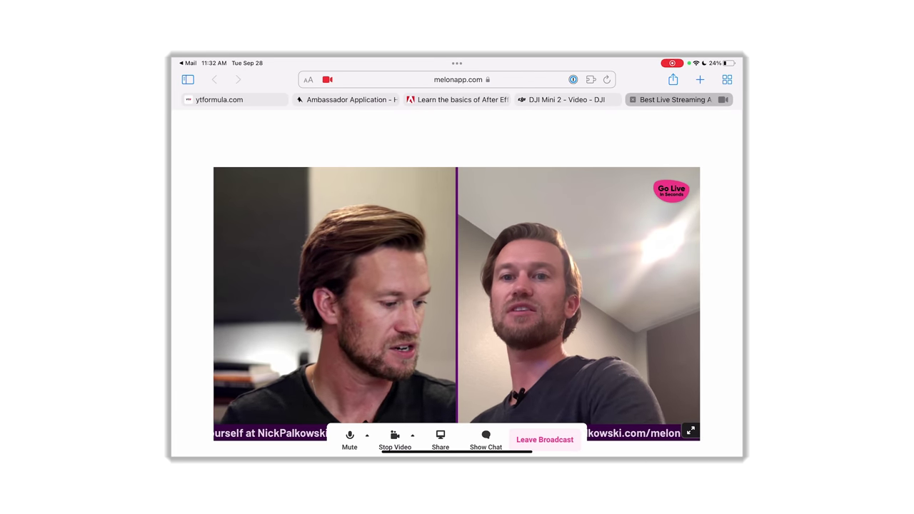
left_click(367, 435)
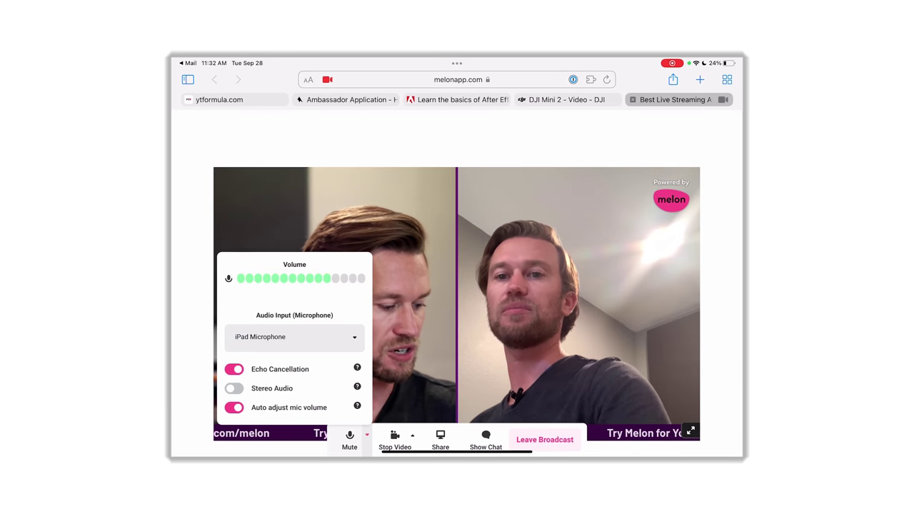
left_click(412, 434)
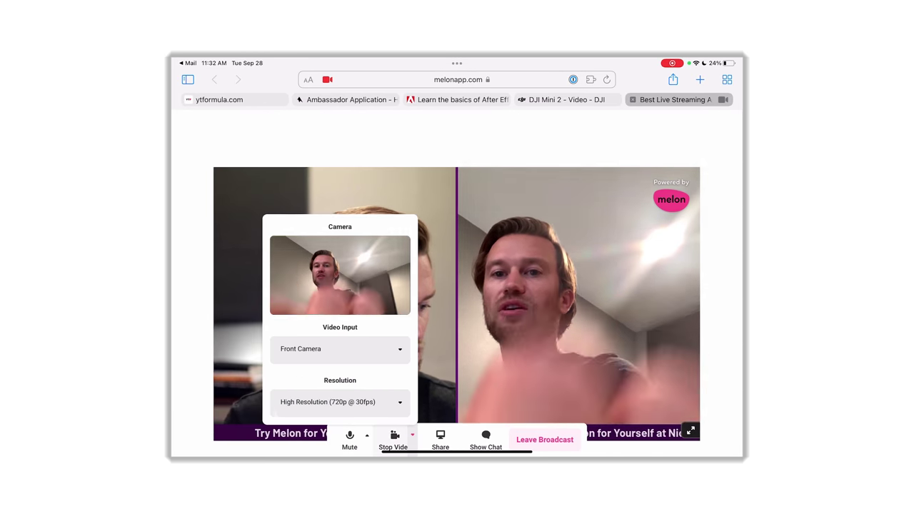
left_click(411, 434)
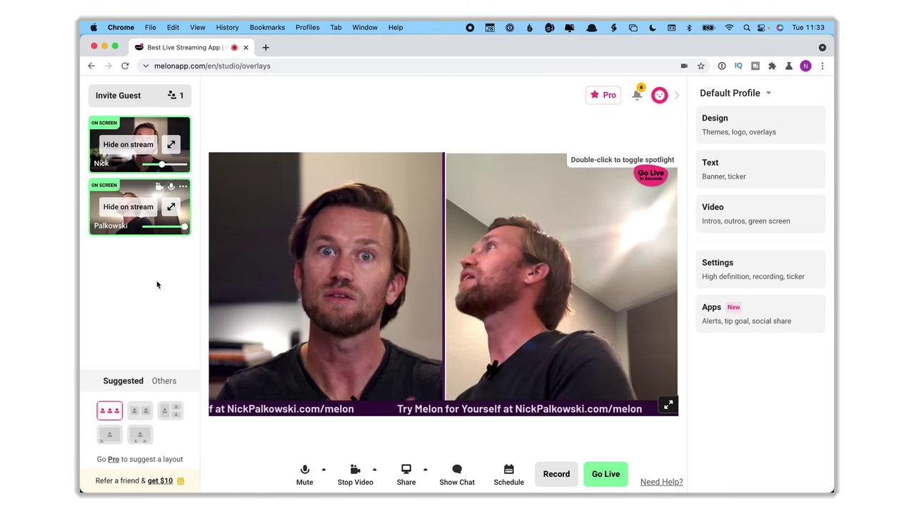
Hide and re-show the host, then try the framed, side-by-side and picture-in-picture layouts
left_click(128, 145)
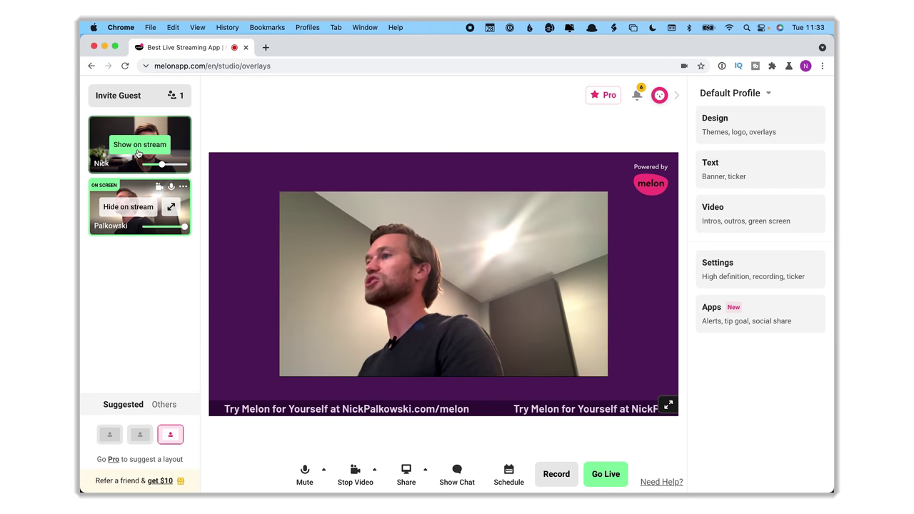
left_click(139, 151)
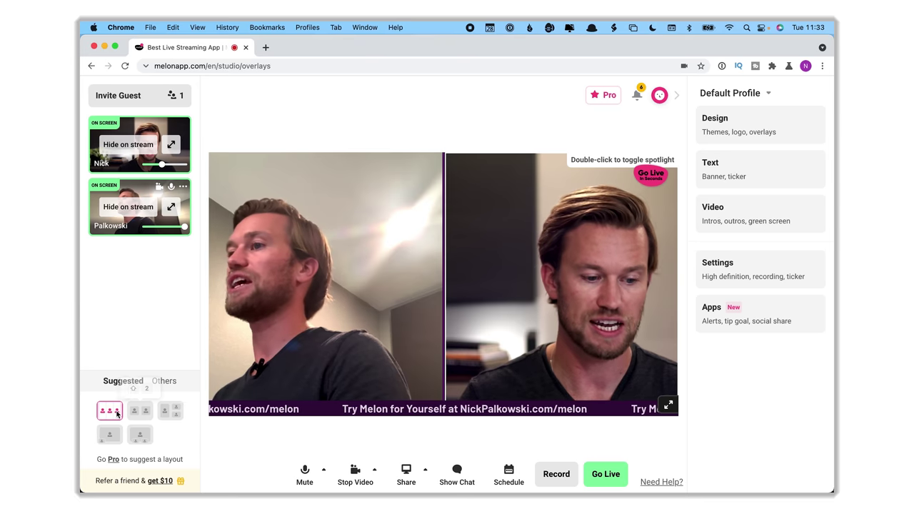
left_click(140, 410)
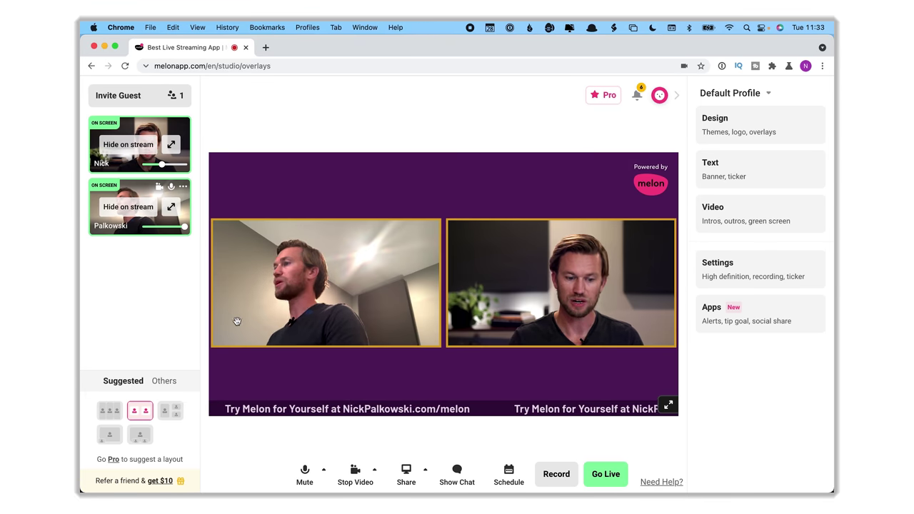
left_click(171, 412)
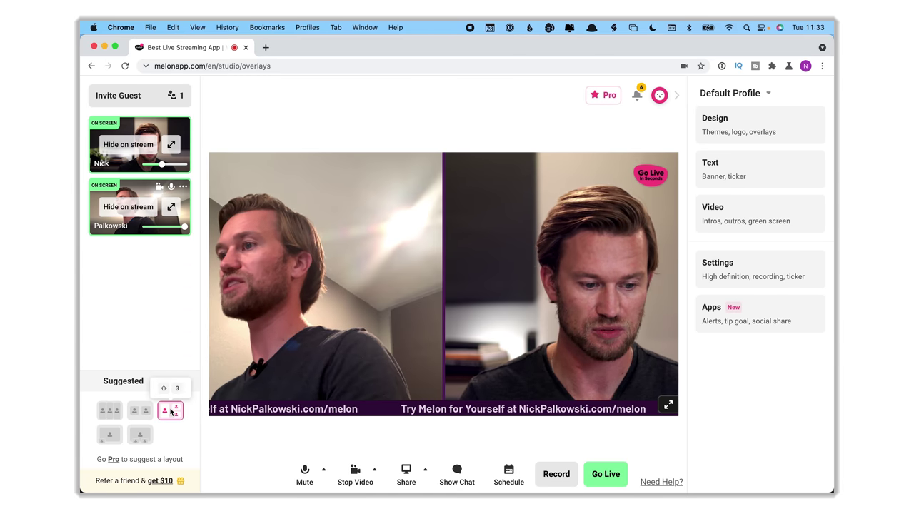
left_click(109, 437)
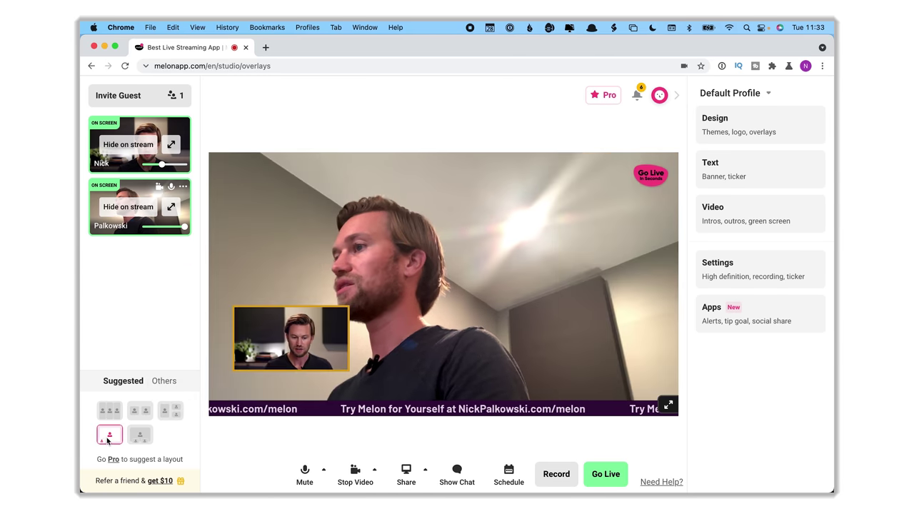
Try moving and spotlighting the guest inset, then choose the bottom-centre picture-in-picture layout
left_click_drag(278, 336, 576, 291)
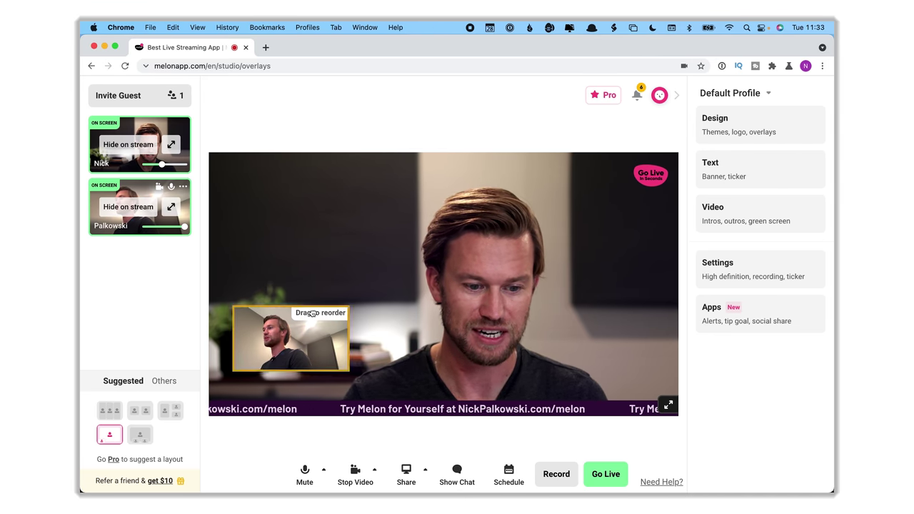
mouse_move(314, 320)
left_mouse_down()
mouse_move(341, 345)
mouse_move(360, 336)
mouse_move(336, 328)
mouse_move(472, 336)
mouse_move(303, 316)
left_mouse_up()
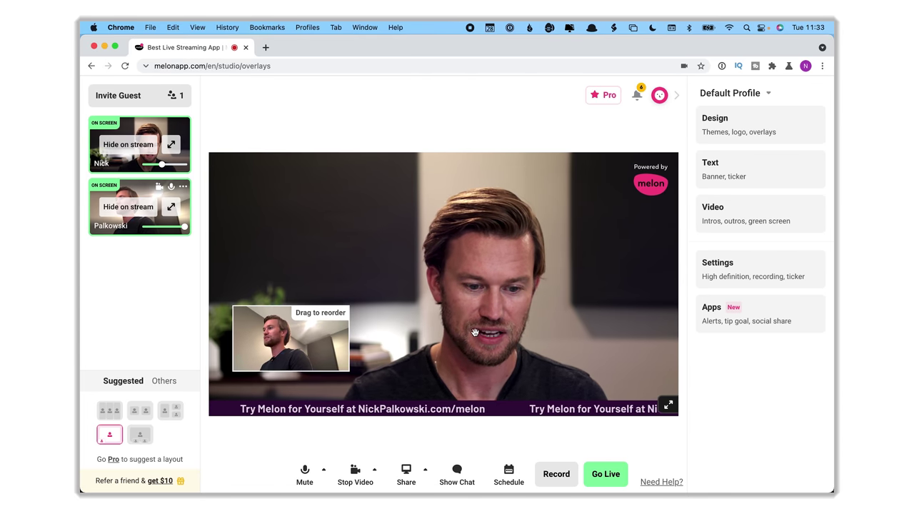
double_click(301, 316)
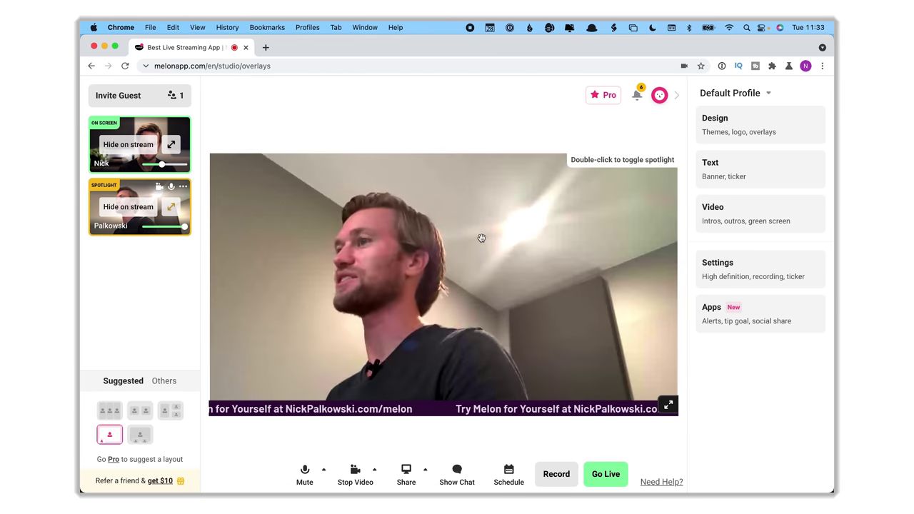
double_click(628, 162)
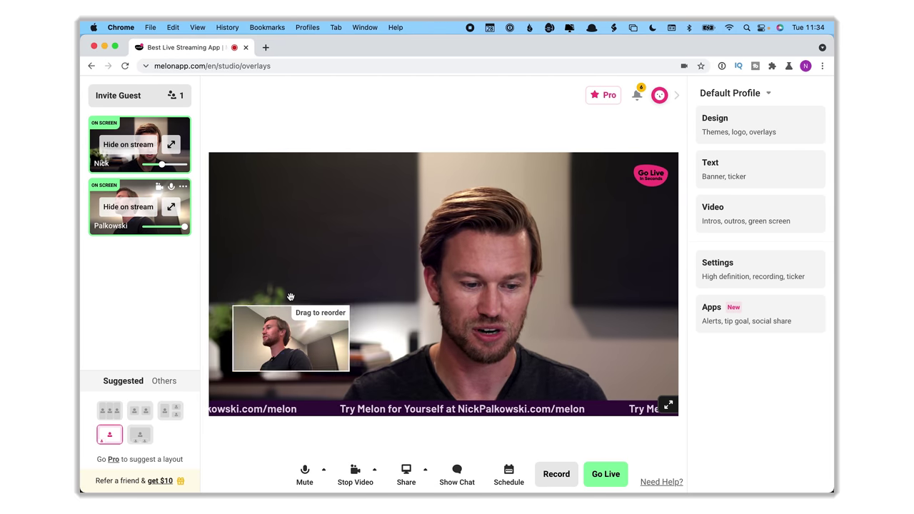
left_click(139, 436)
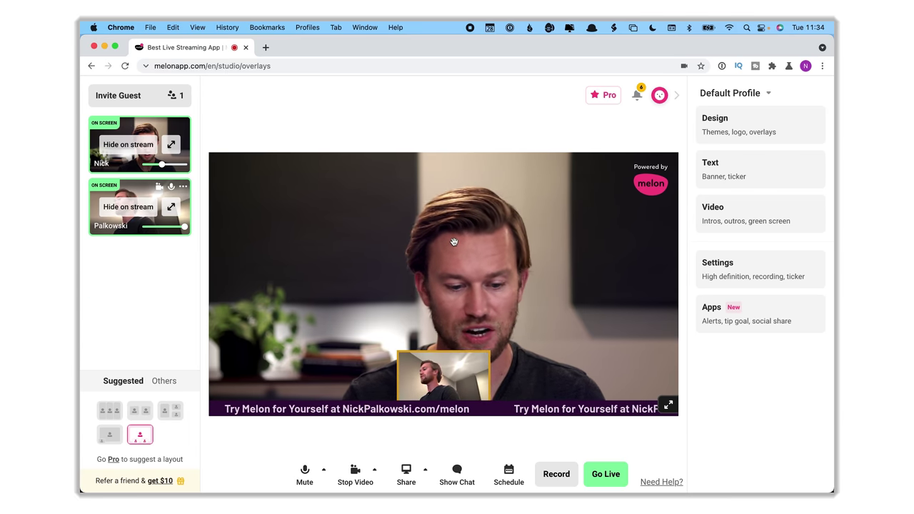